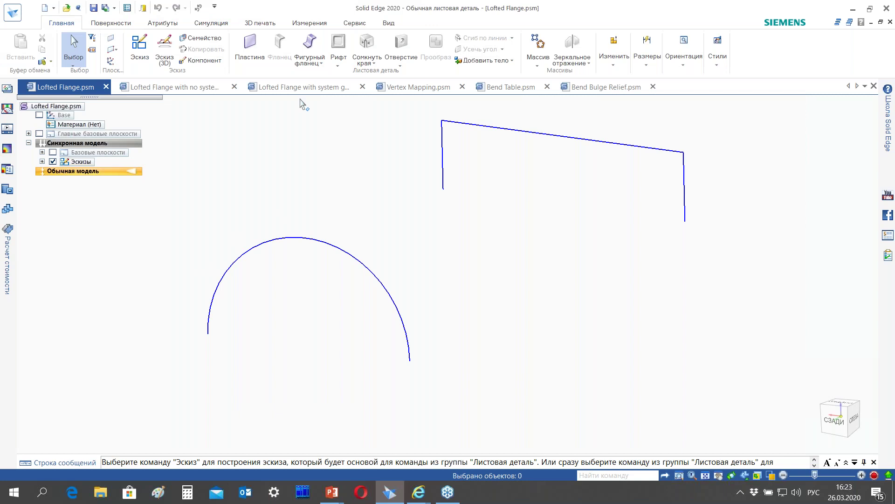
Create a 1.00 mm thick lofted flange from the arc sketch to the three-line sketch, offsetting the material outward
{"action": "left_click", "coordinate": [310, 61]}
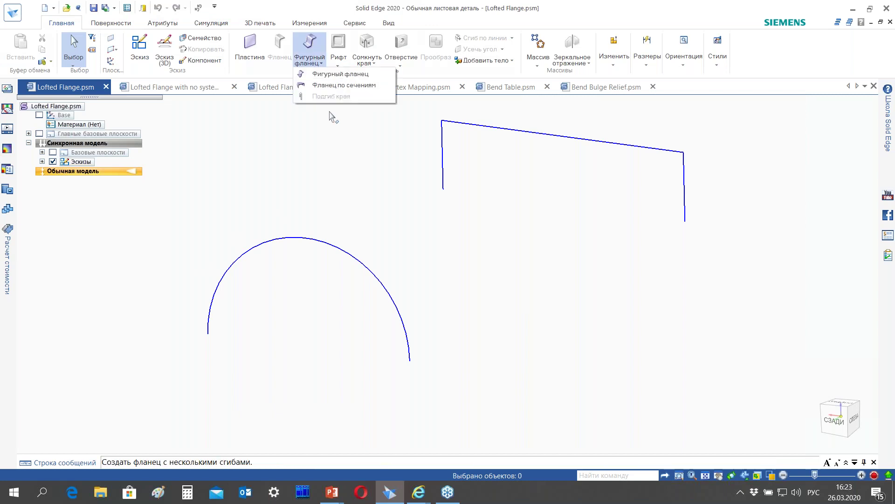
{"action": "left_click", "coordinate": [326, 85]}
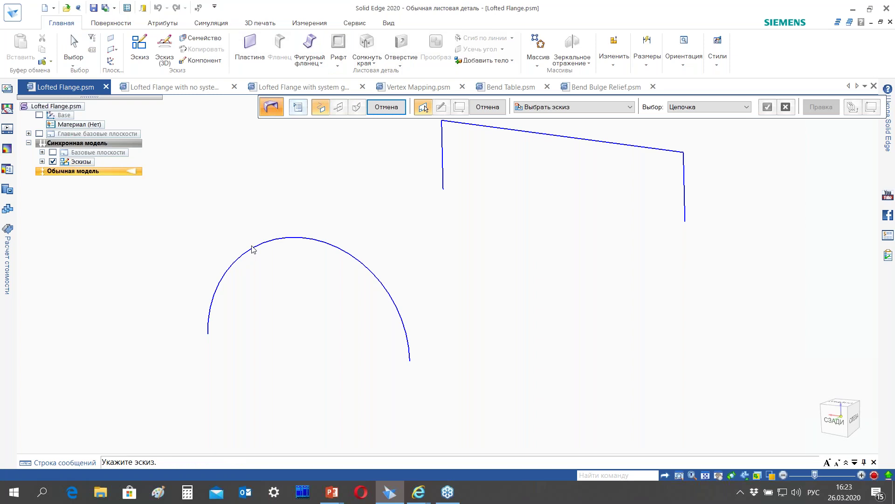
{"action": "left_click", "coordinate": [270, 243]}
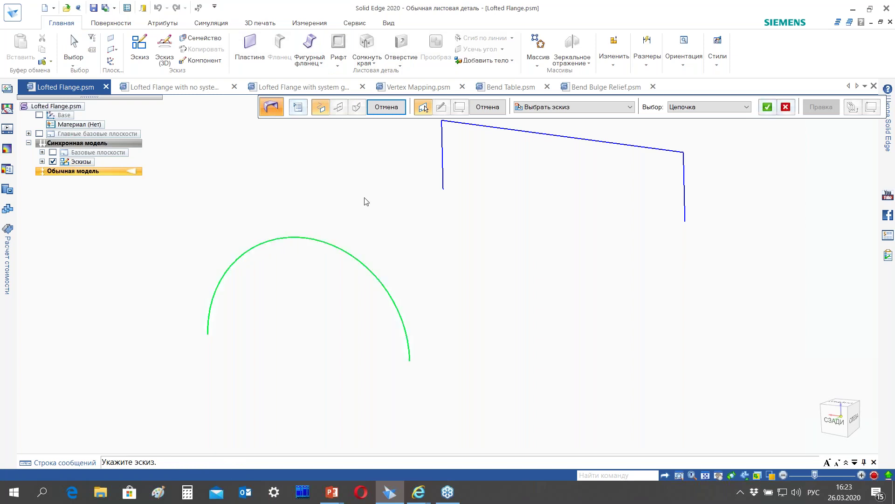
{"action": "right_click", "coordinate": [406, 198]}
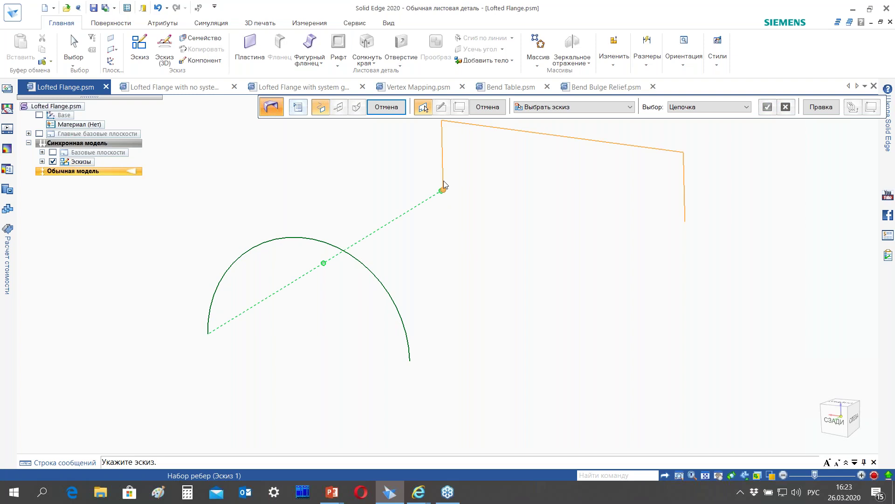
{"action": "left_click", "coordinate": [444, 189]}
{"action": "right_click", "coordinate": [457, 232]}
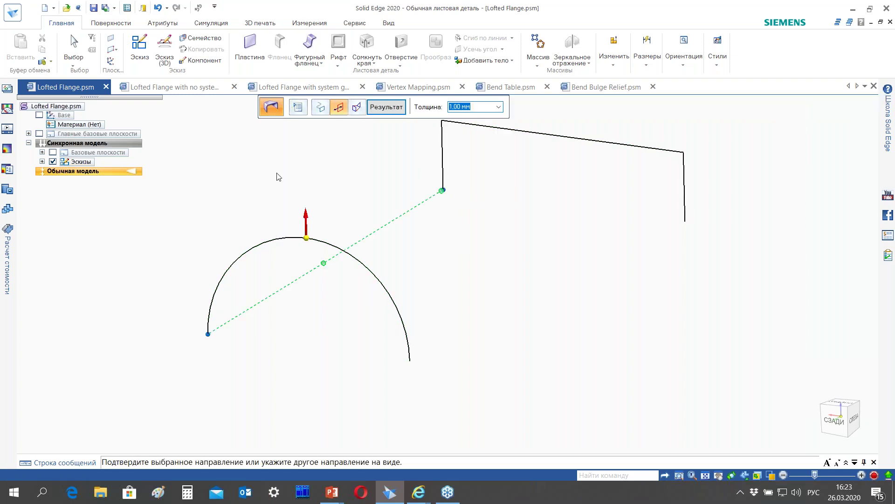
{"action": "left_click", "coordinate": [297, 182]}
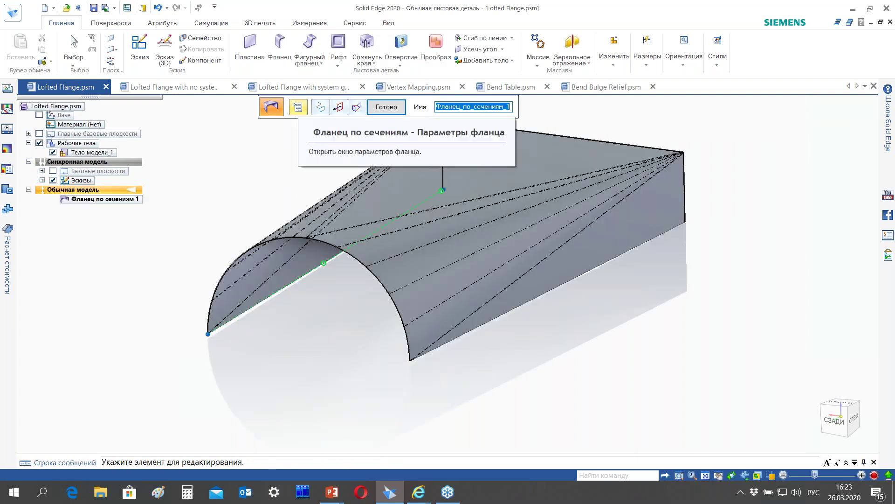
Set the lofted flange's bend lines to be calculated by a maximum chord height of 7.00 mm
{"action": "left_click", "coordinate": [298, 106]}
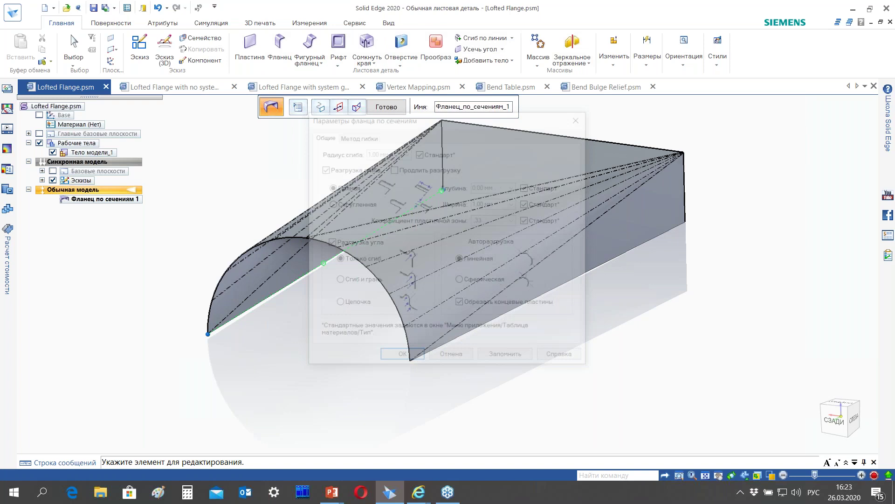
{"action": "left_click", "coordinate": [350, 137]}
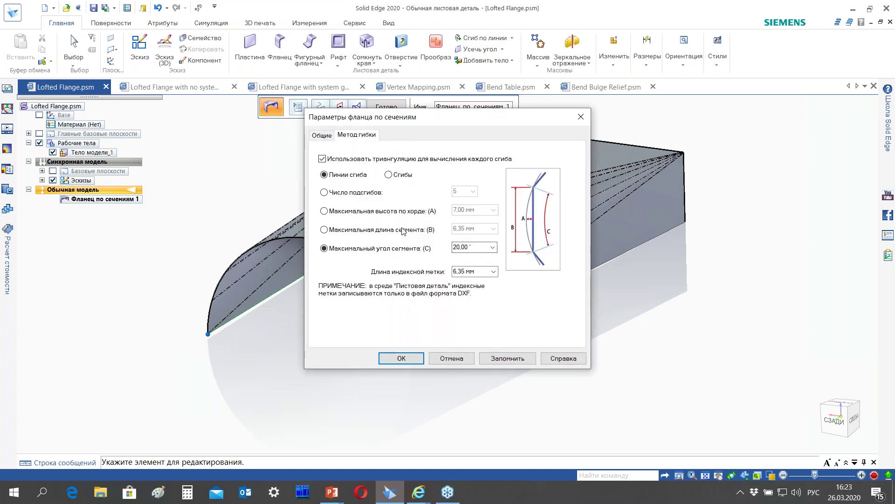
{"action": "left_click_drag", "start_coordinate": [411, 122], "coordinate": [555, 167]}
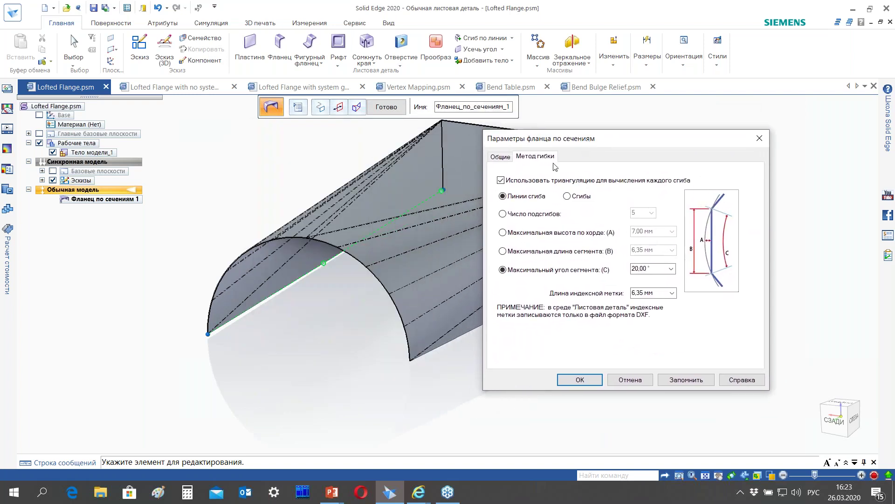
{"action": "left_click", "coordinate": [504, 214]}
{"action": "left_click", "coordinate": [503, 233]}
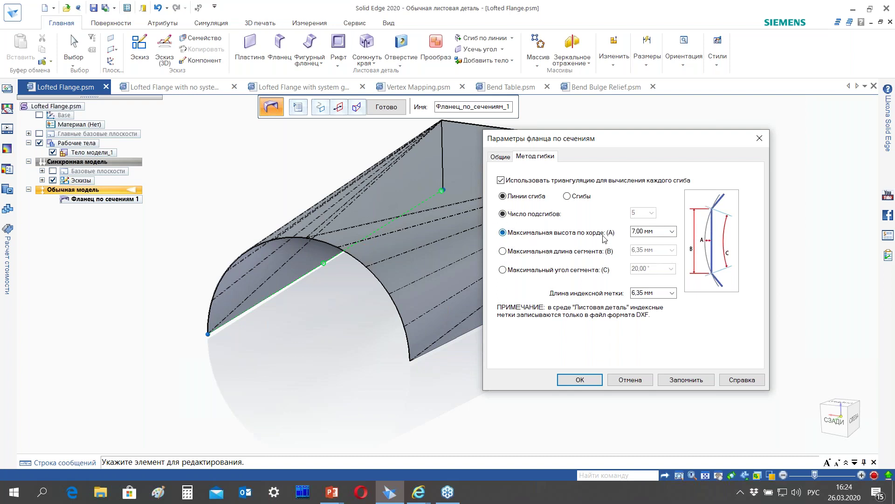
{"action": "left_click", "coordinate": [580, 380]}
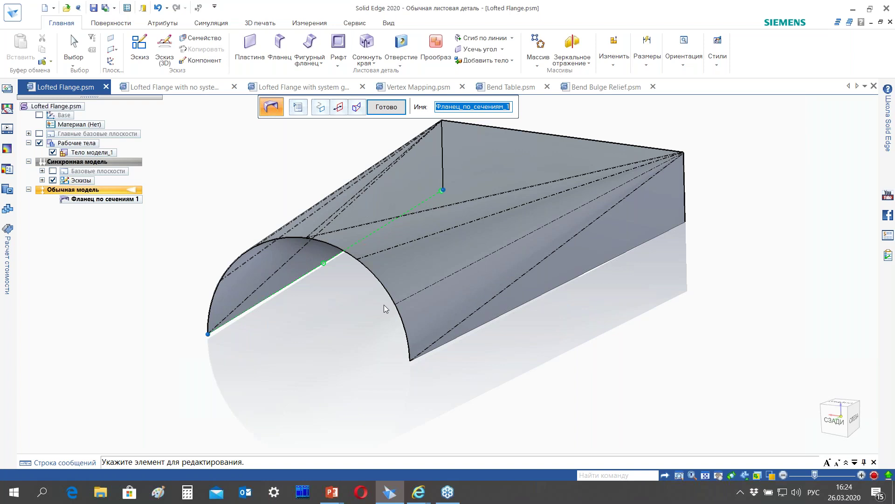
{"action": "scroll", "coordinate": [366, 271], "scroll_direction": "up", "scroll_amount": 4}
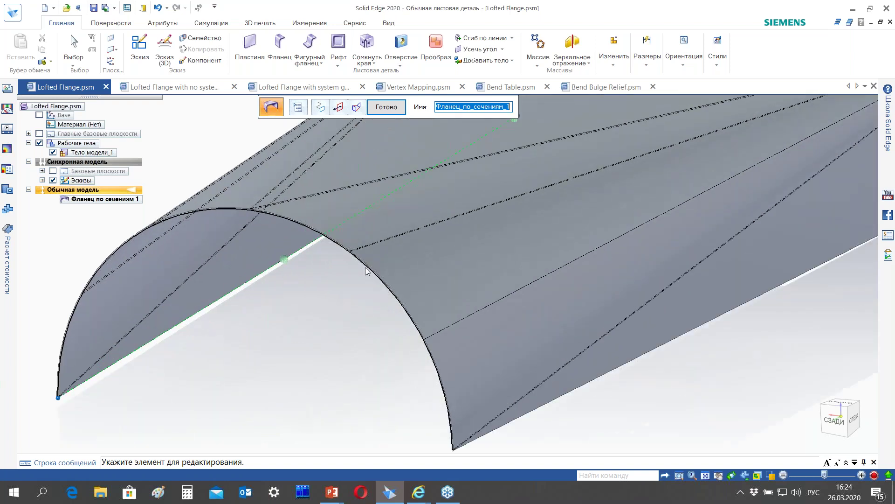
{"action": "scroll", "coordinate": [366, 272], "scroll_direction": "up", "scroll_amount": 4}
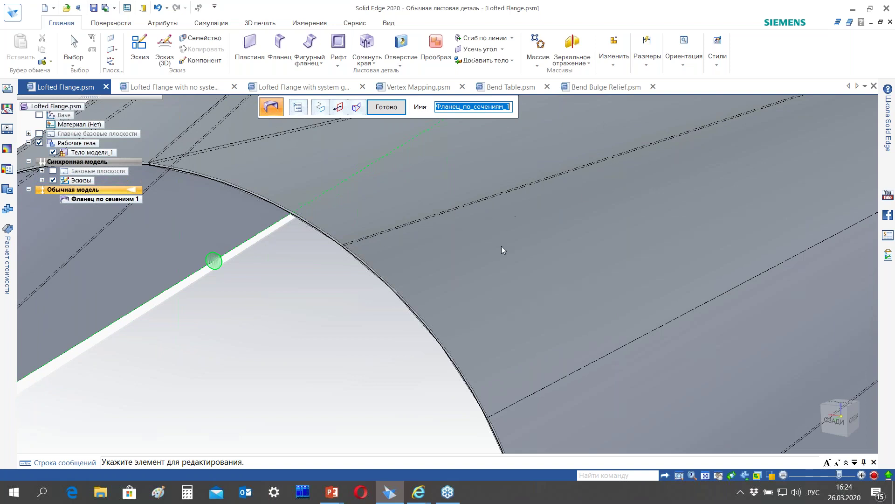
{"action": "scroll", "coordinate": [502, 245], "scroll_direction": "down", "scroll_amount": 5}
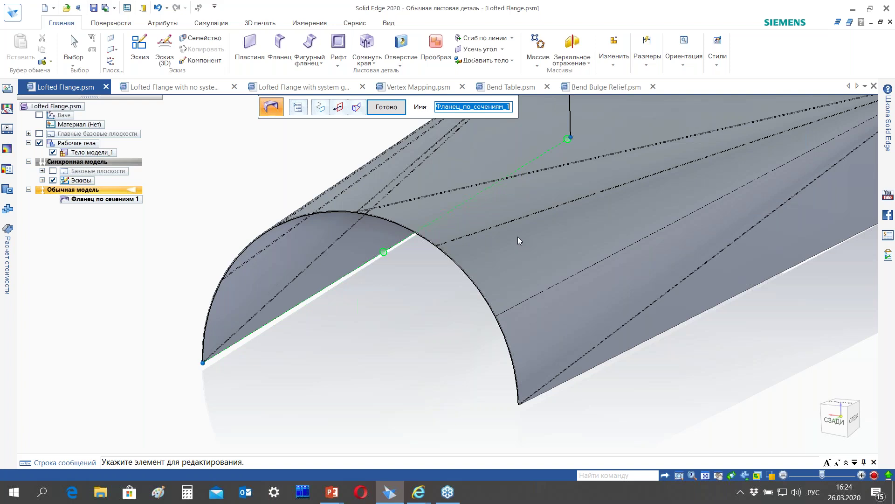
{"action": "scroll", "coordinate": [516, 237], "scroll_direction": "down", "scroll_amount": 2}
{"action": "scroll", "coordinate": [676, 153], "scroll_direction": "up", "scroll_amount": 3}
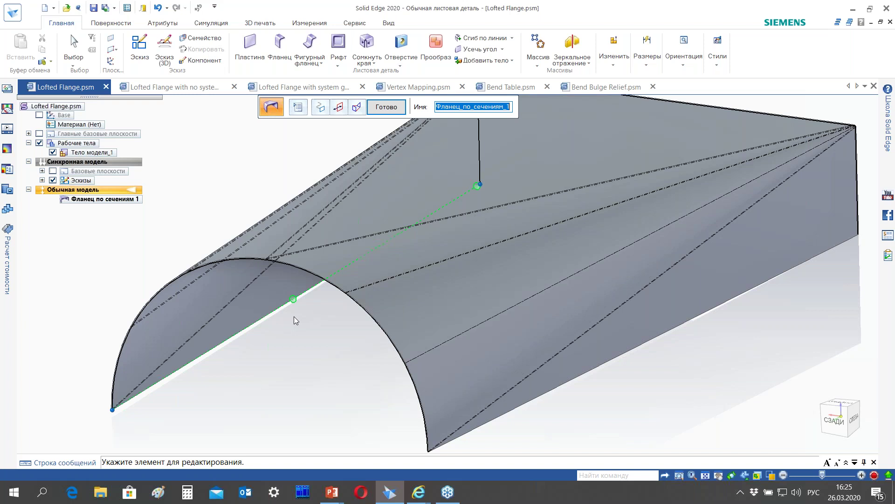
Switch the bend line calculation of the lofted flange to a maximum segment angle of 20°
{"action": "left_click", "coordinate": [298, 108]}
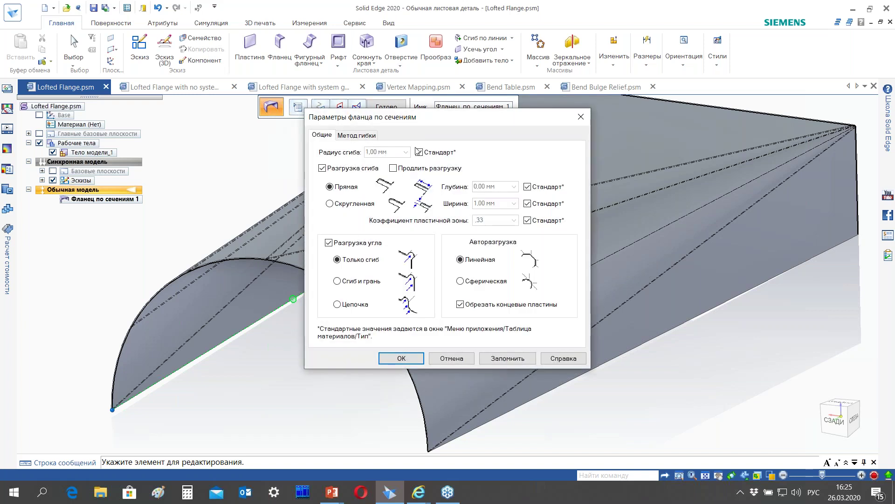
{"action": "left_click", "coordinate": [368, 136]}
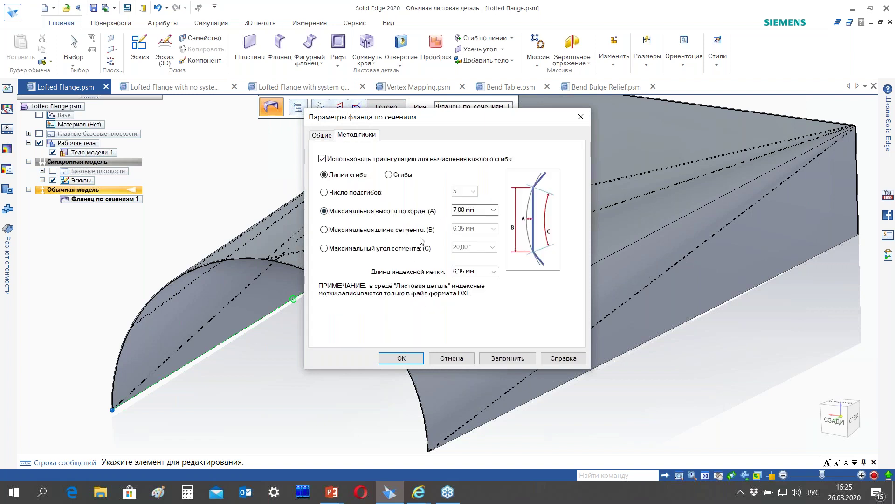
{"action": "left_click", "coordinate": [353, 250]}
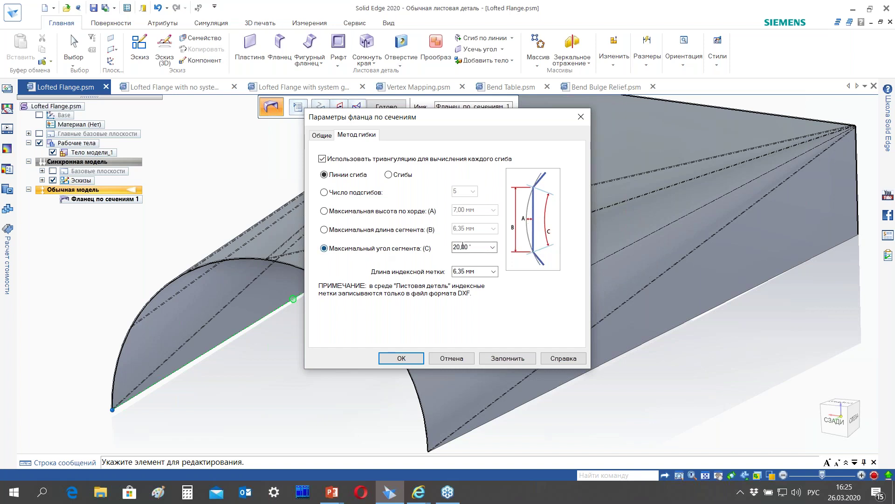
{"action": "left_click", "coordinate": [404, 358]}
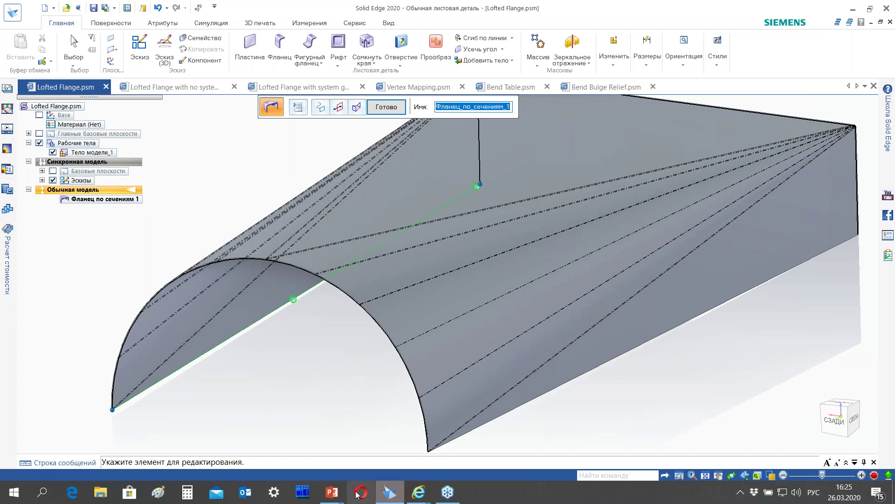
Switch to the PowerPoint slide show and advance to the slide about the "Сгибы" bending option
{"action": "left_click", "coordinate": [331, 492]}
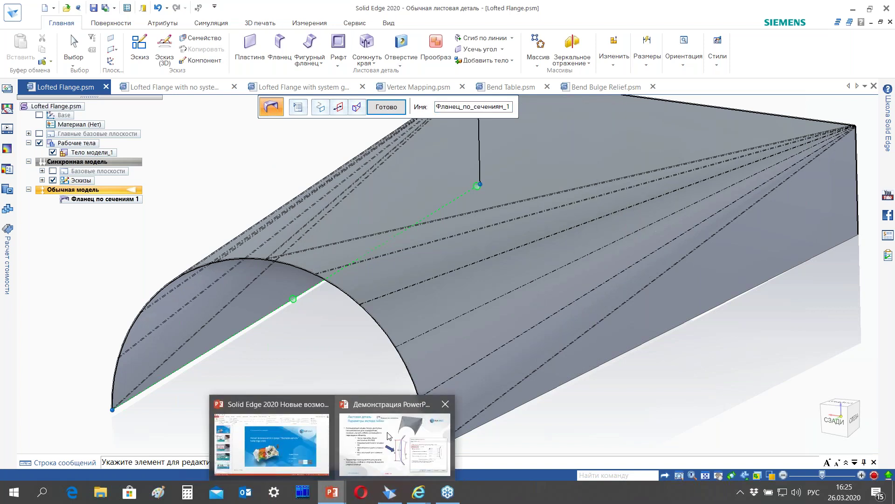
{"action": "left_click", "coordinate": [389, 434]}
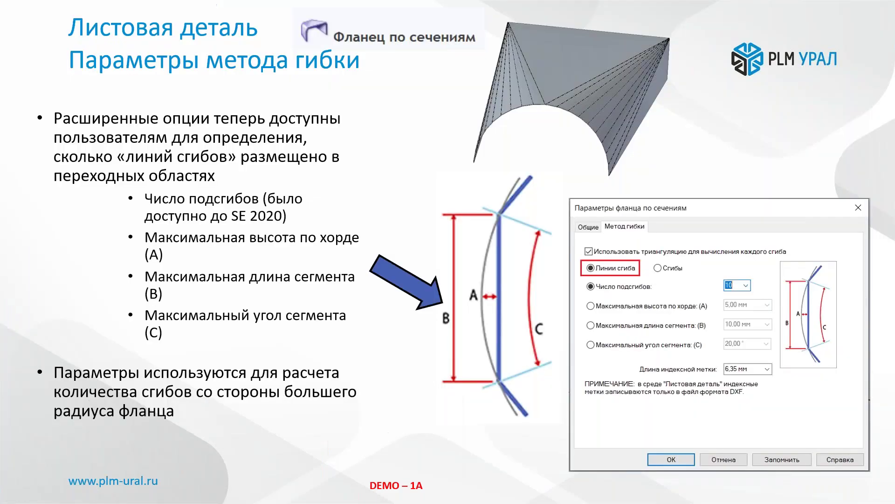
{"action": "left_click", "coordinate": [351, 248]}
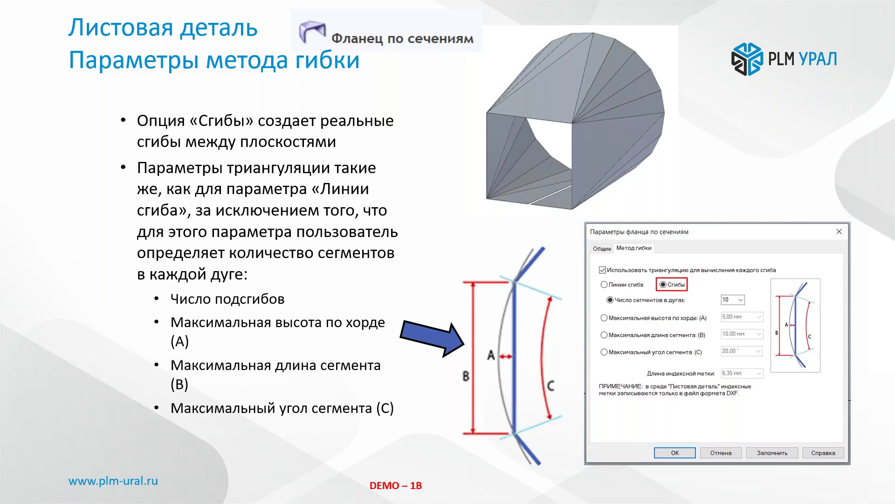
Return to Solid Edge and change the flange's bending method from bend lines to real bends ("Сгибы")
{"action": "key", "text": "alt+Tab"}
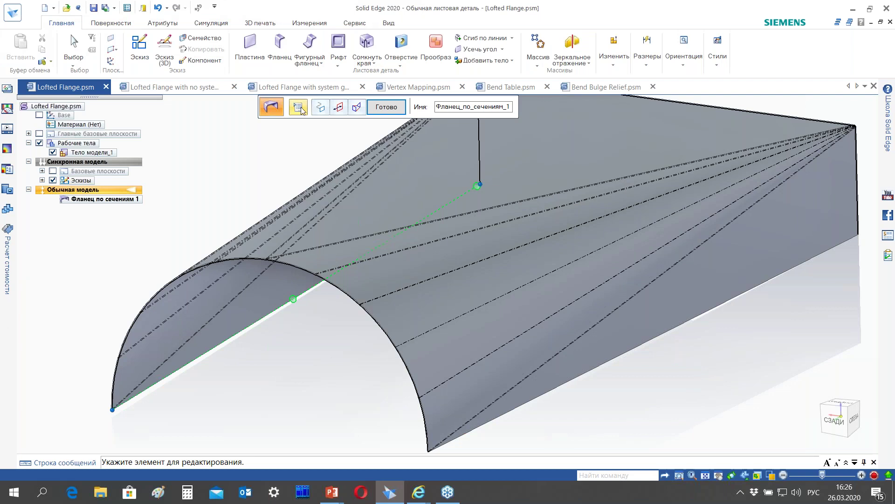
{"action": "left_click", "coordinate": [300, 109]}
{"action": "left_click", "coordinate": [359, 136]}
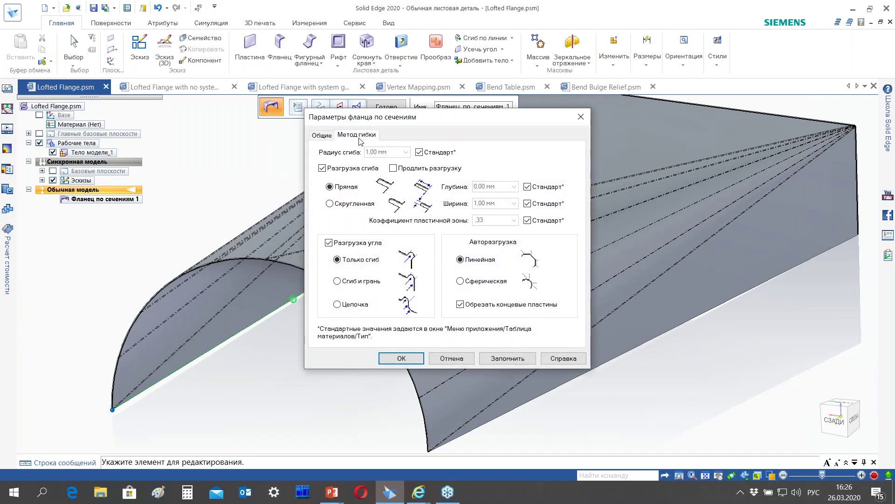
{"action": "left_click", "coordinate": [388, 174]}
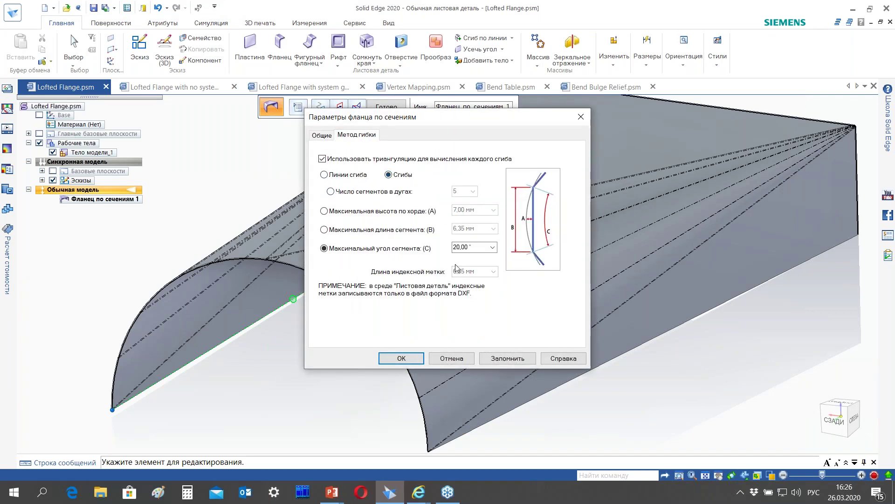
{"action": "left_click", "coordinate": [414, 360]}
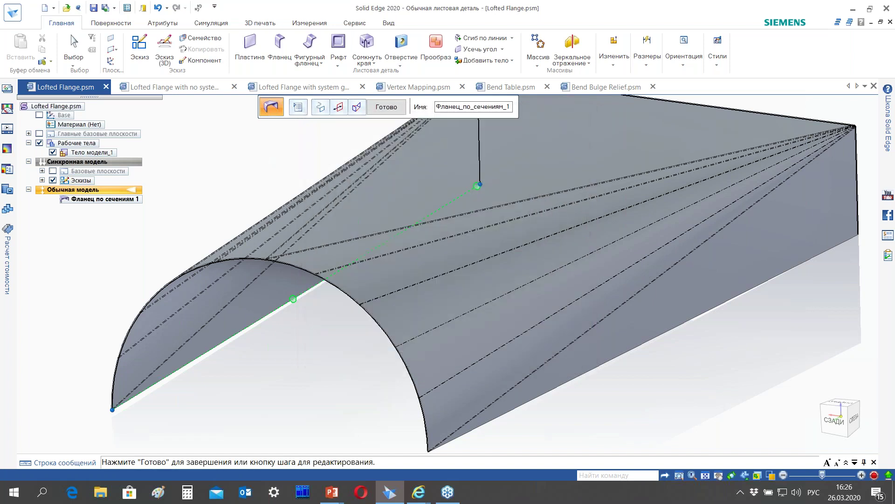
{"action": "scroll", "coordinate": [390, 354], "scroll_direction": "up", "scroll_amount": 3}
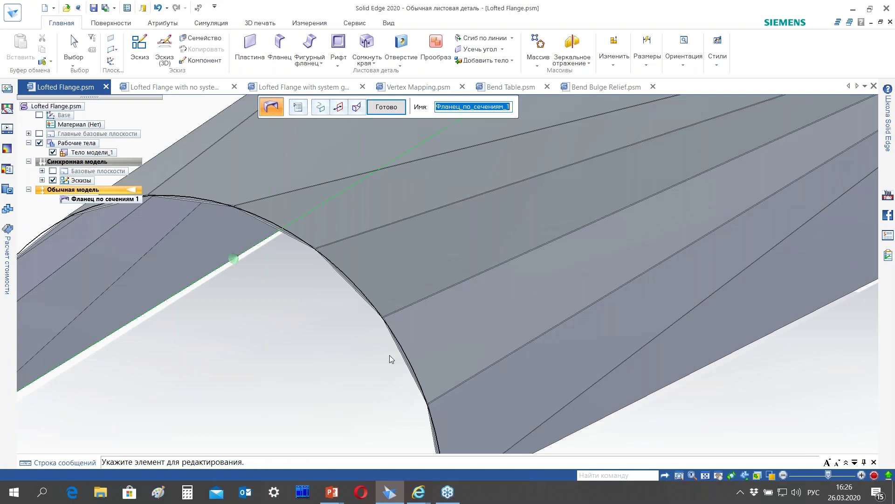
{"action": "scroll", "coordinate": [463, 267], "scroll_direction": "up", "scroll_amount": 5}
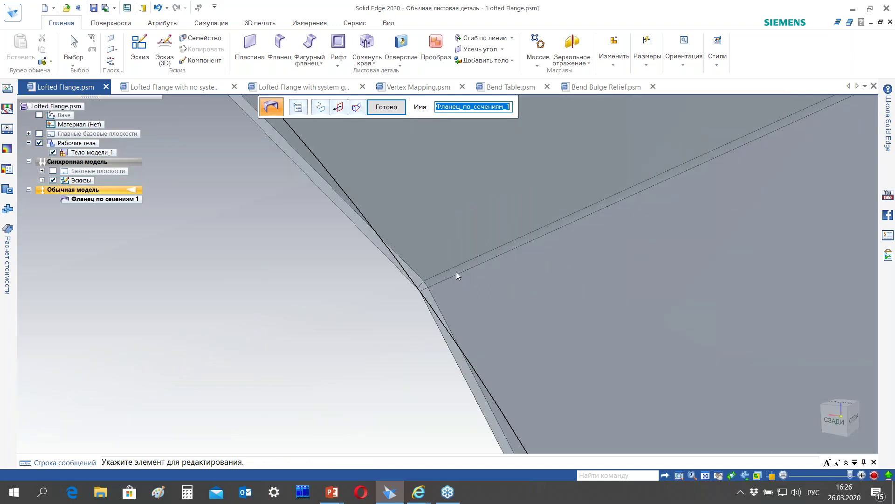
{"action": "scroll", "coordinate": [457, 272], "scroll_direction": "up", "scroll_amount": 1}
{"action": "scroll", "coordinate": [456, 273], "scroll_direction": "up", "scroll_amount": 2}
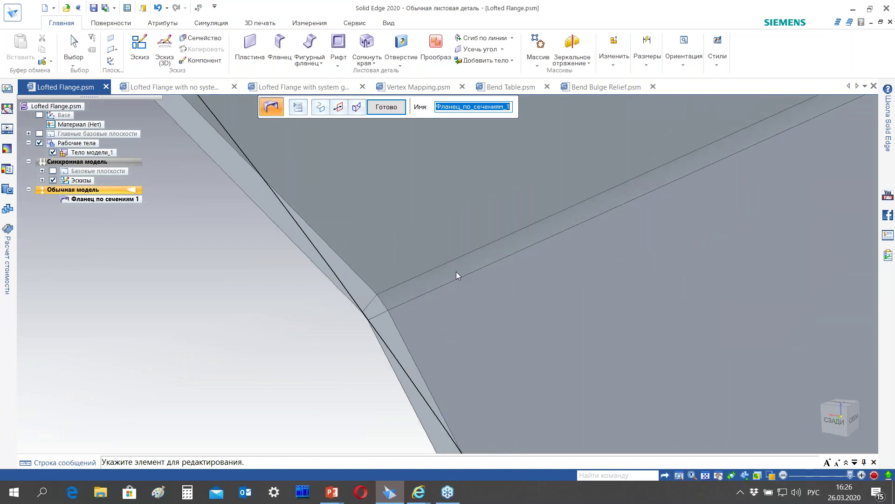
{"action": "scroll", "coordinate": [477, 277], "scroll_direction": "down", "scroll_amount": 2}
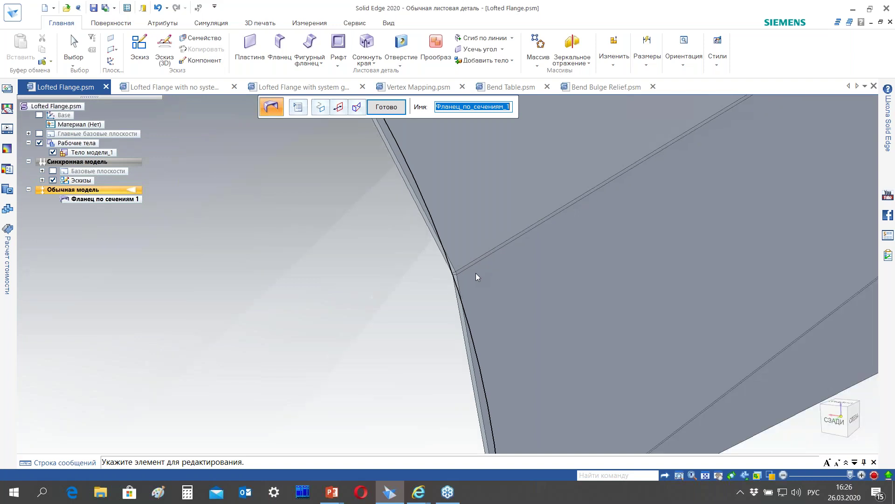
Calculate the flange's bends by the number of segments in arcs, using 5 segments
{"action": "left_click", "coordinate": [298, 107]}
{"action": "left_click", "coordinate": [356, 136]}
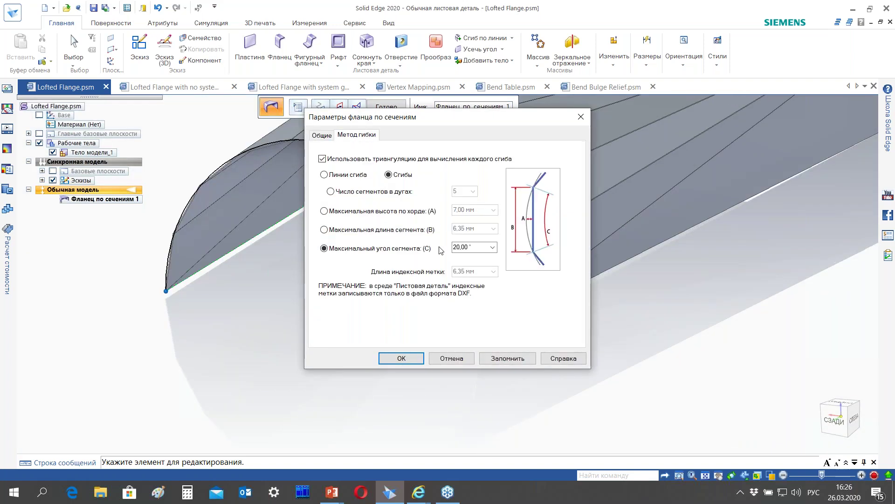
{"action": "left_click", "coordinate": [368, 193]}
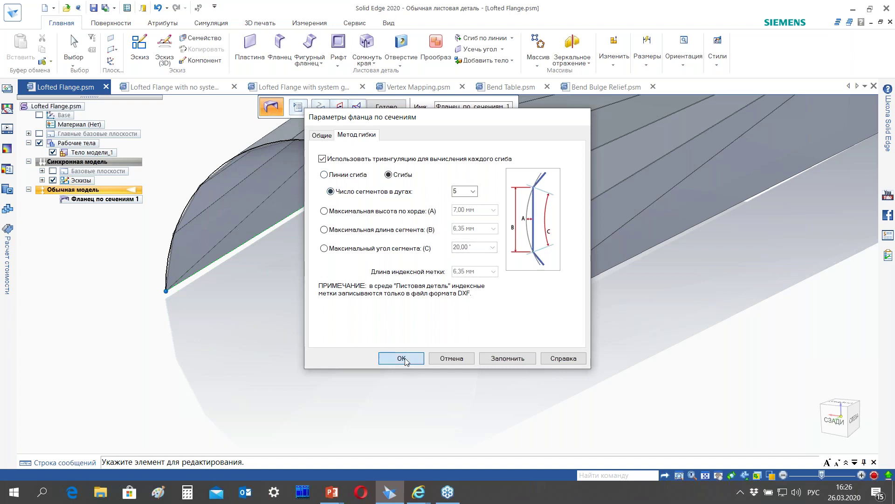
{"action": "left_click", "coordinate": [402, 358]}
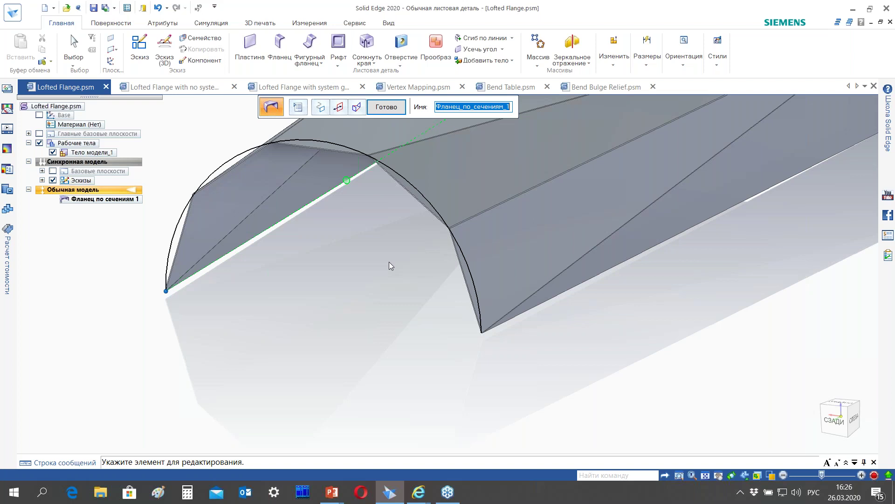
{"action": "scroll", "coordinate": [389, 263], "scroll_direction": "down", "scroll_amount": 1}
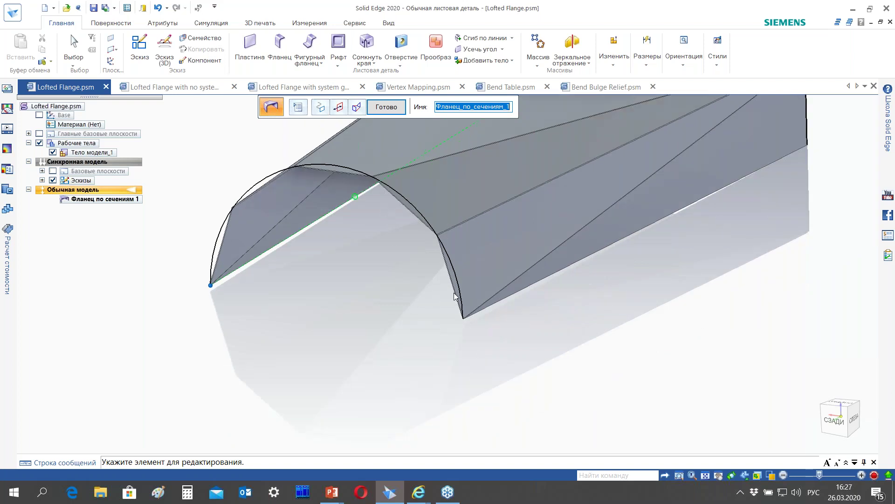
{"action": "scroll", "coordinate": [441, 236], "scroll_direction": "up", "scroll_amount": 5}
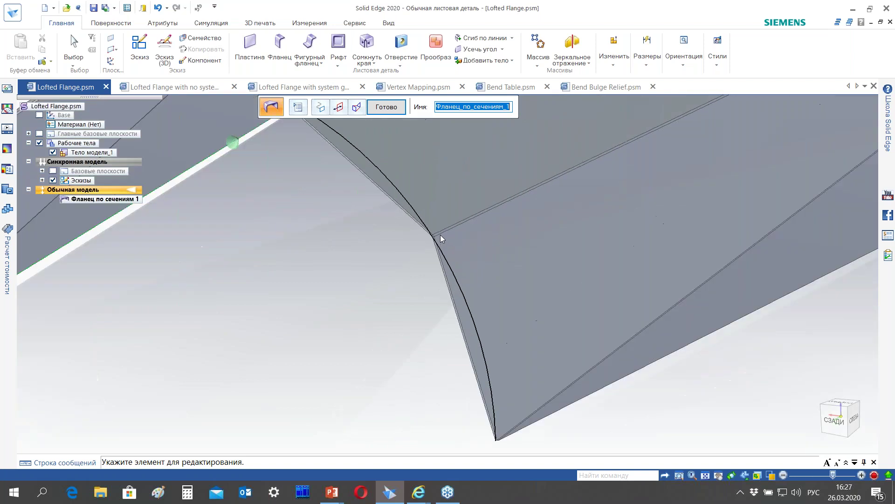
{"action": "scroll", "coordinate": [440, 234], "scroll_direction": "down", "scroll_amount": 5}
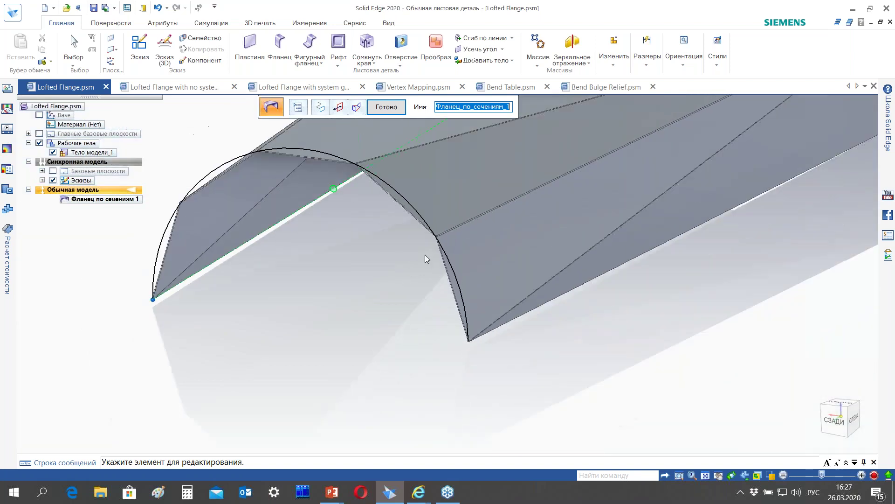
Switch to the PowerPoint slide show and advance to the slide about system-generated bends
{"action": "left_click", "coordinate": [332, 492]}
{"action": "left_click", "coordinate": [378, 423]}
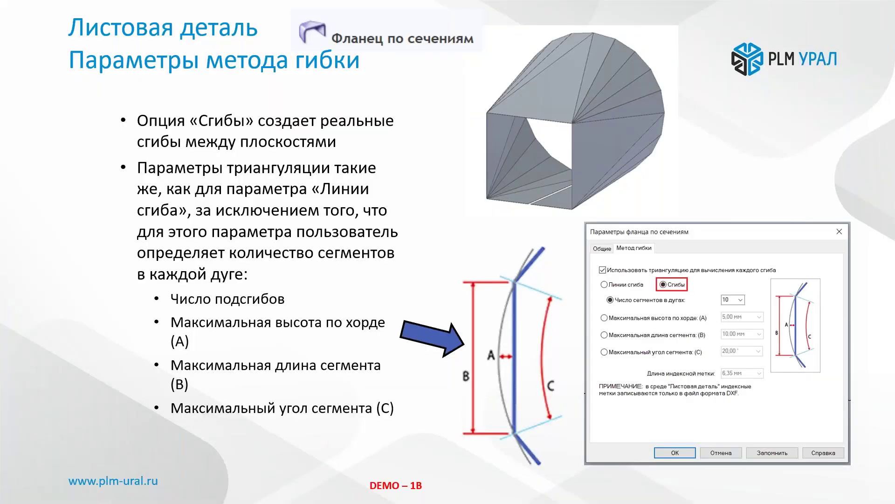
{"action": "left_click", "coordinate": [339, 264]}
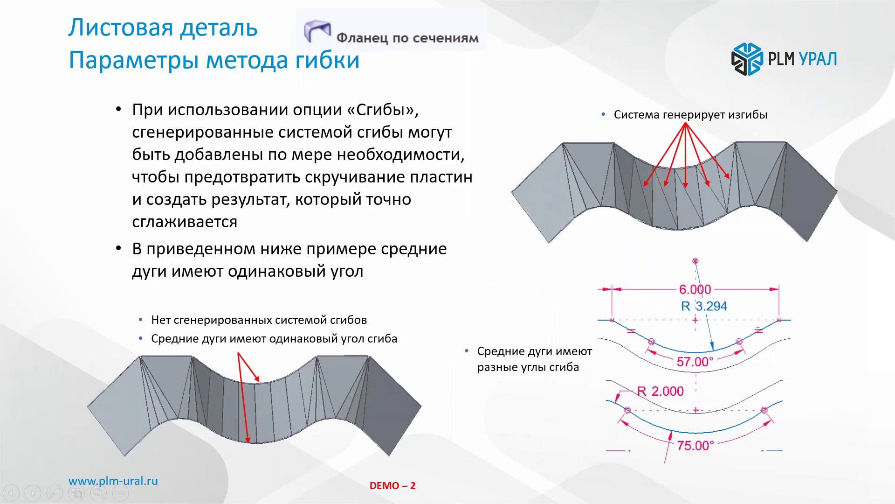